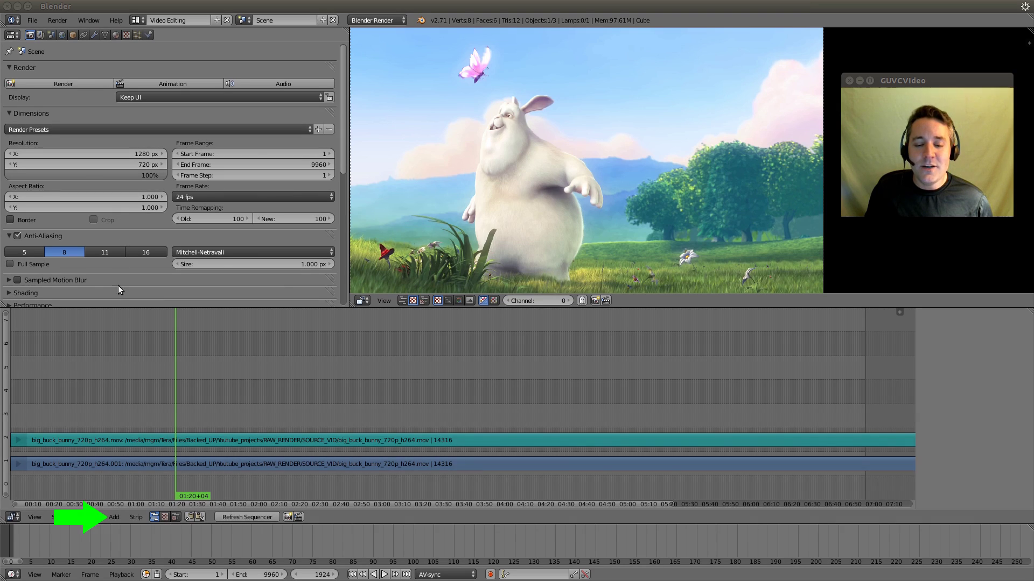
# Step: Add Tears_of_Steel.mp4 as a movie strip above Big Buck Bunny, starting at frame 1924
pyautogui.click(121, 517)
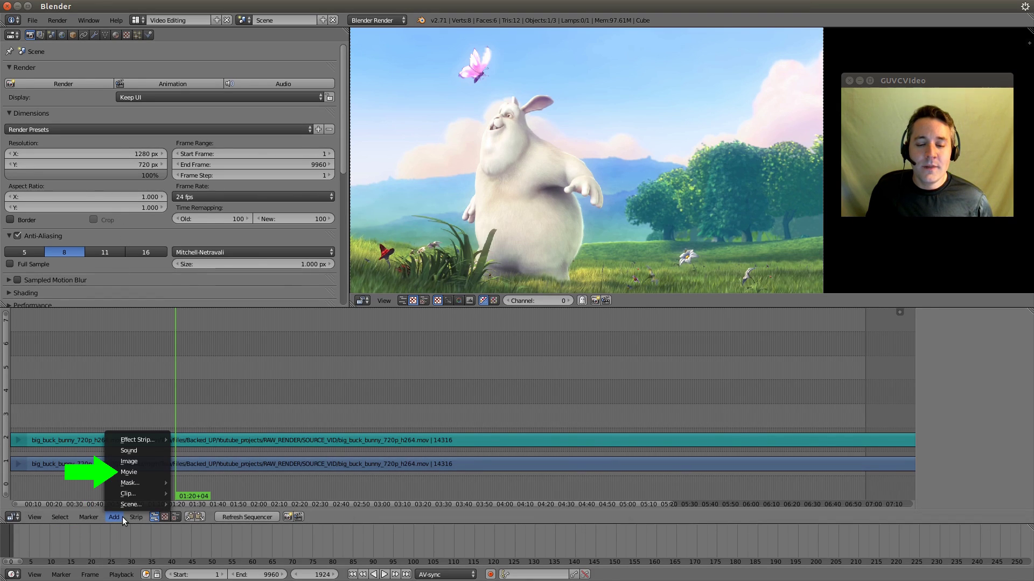
pyautogui.click(113, 472)
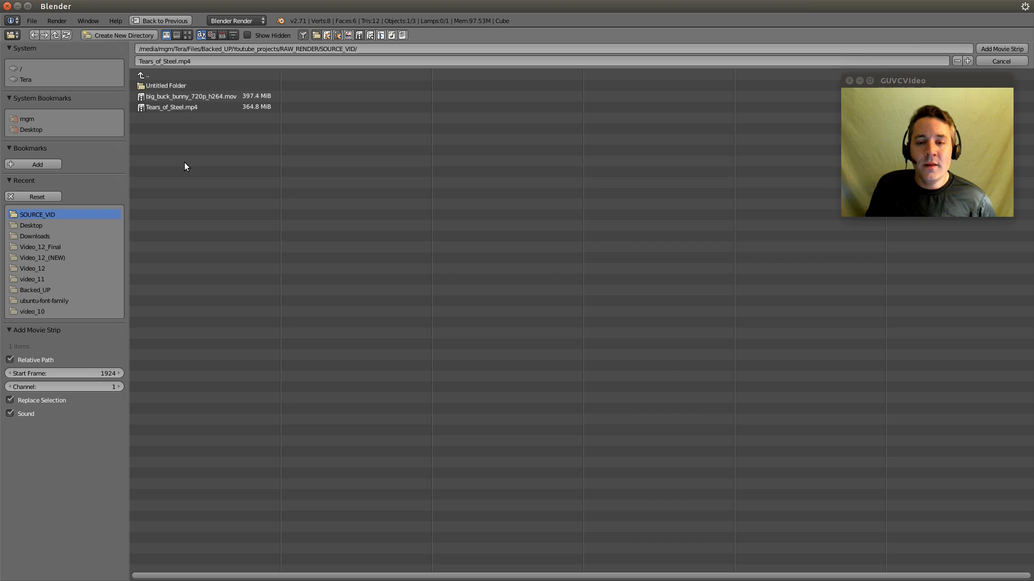
pyautogui.click(153, 107)
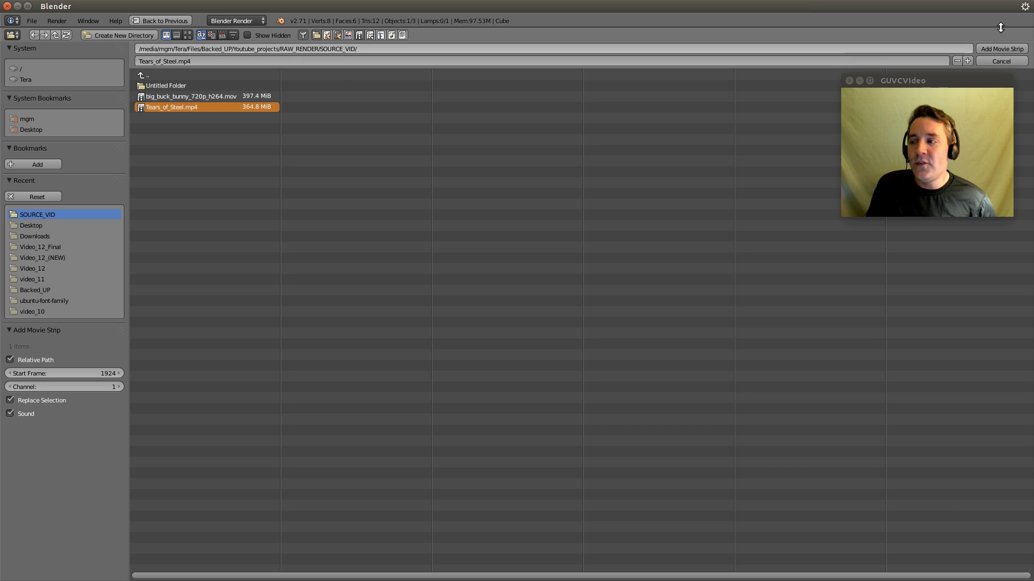
pyautogui.click(1006, 49)
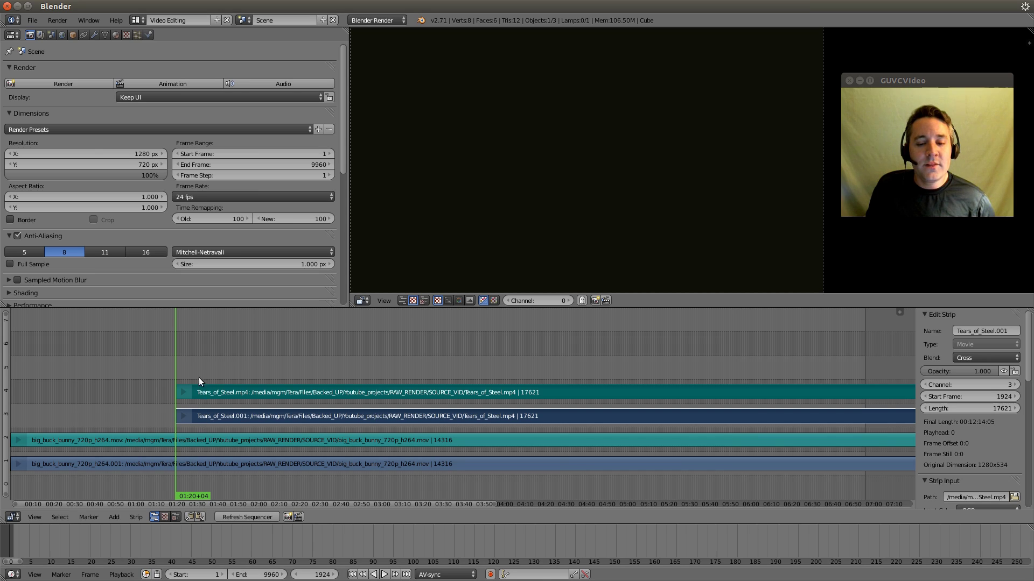
# Step: Move the playhead to 03:48+09 and check the Big Buck Bunny strip's original dimensions
pyautogui.click(176, 401)
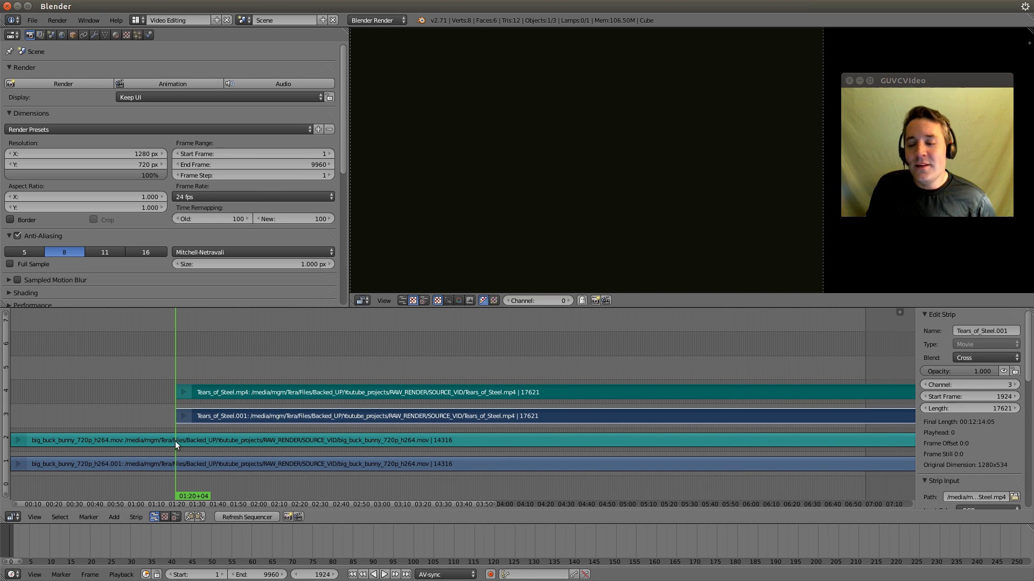
pyautogui.click(480, 393)
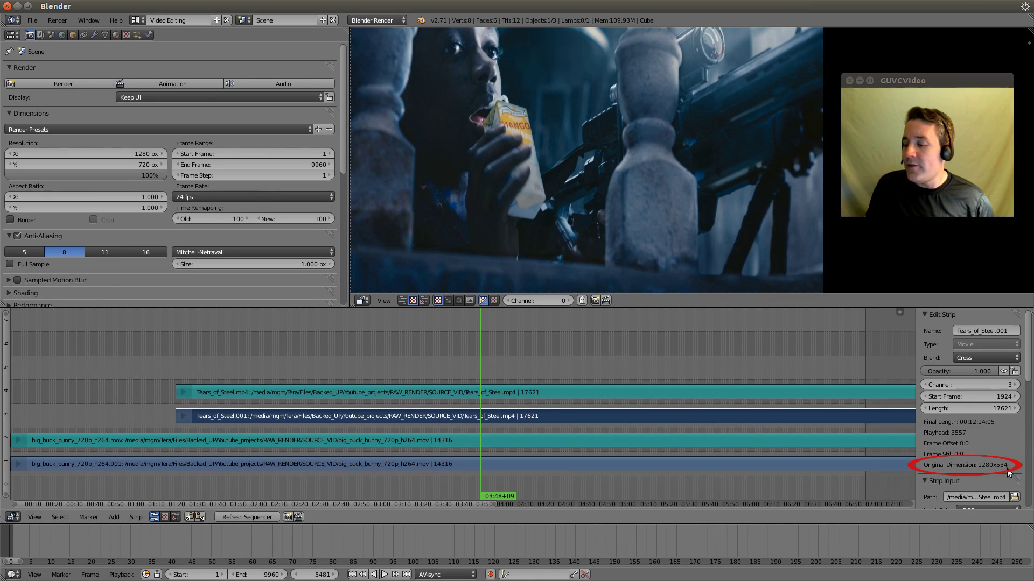
pyautogui.rightClick(394, 465)
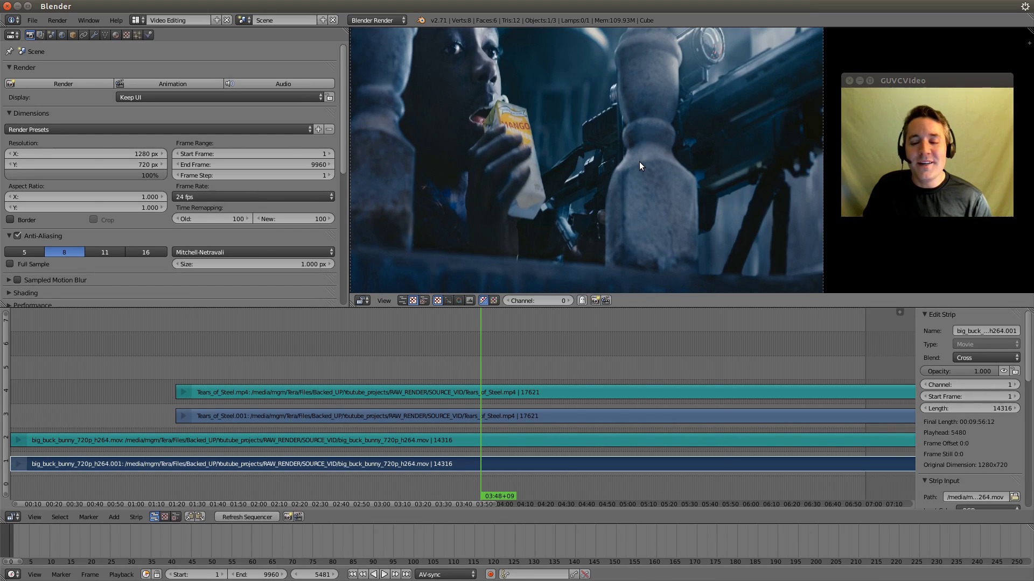
# Step: Select the Tears_of_Steel.001 strip and enable Image Offset under Strip Input
pyautogui.rightClick(551, 415)
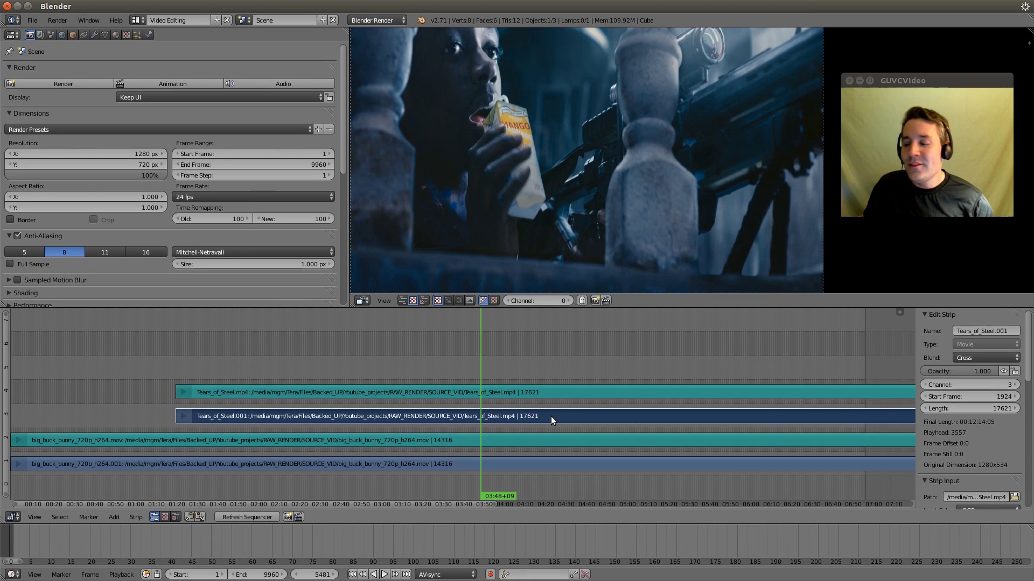
pyautogui.scroll(-3, 969, 380)
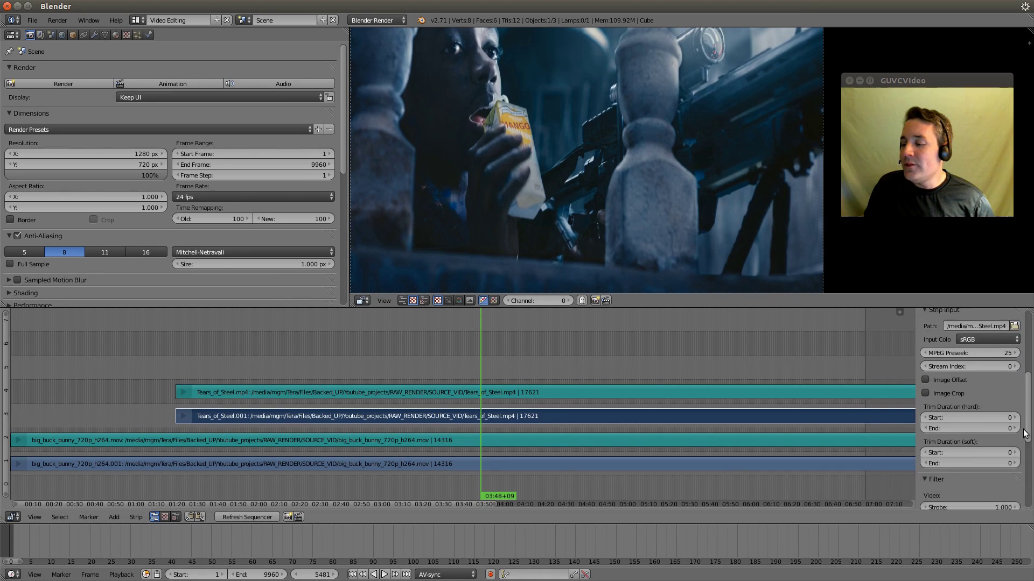
pyautogui.scroll(-2, 943, 390)
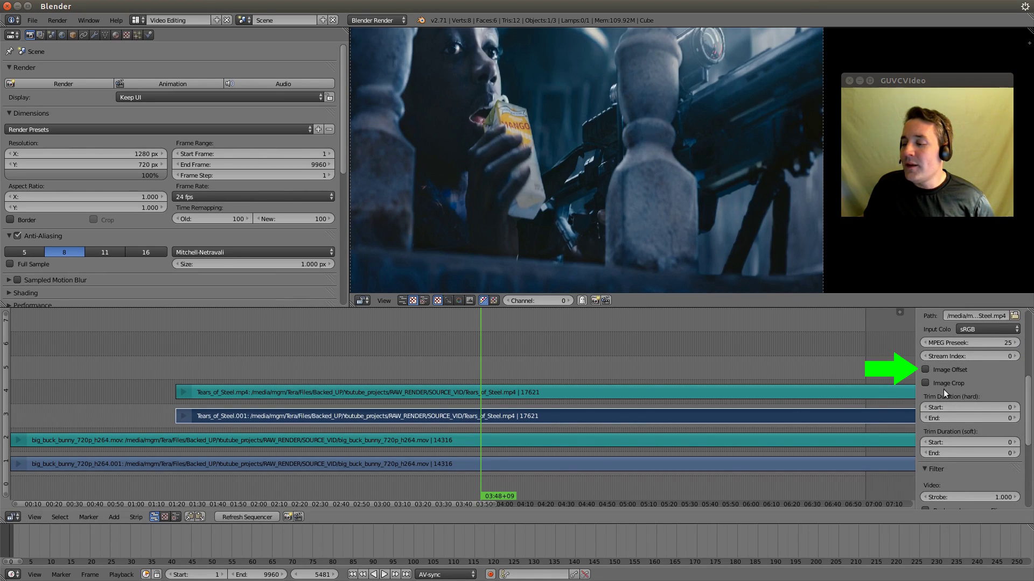
pyautogui.click(925, 369)
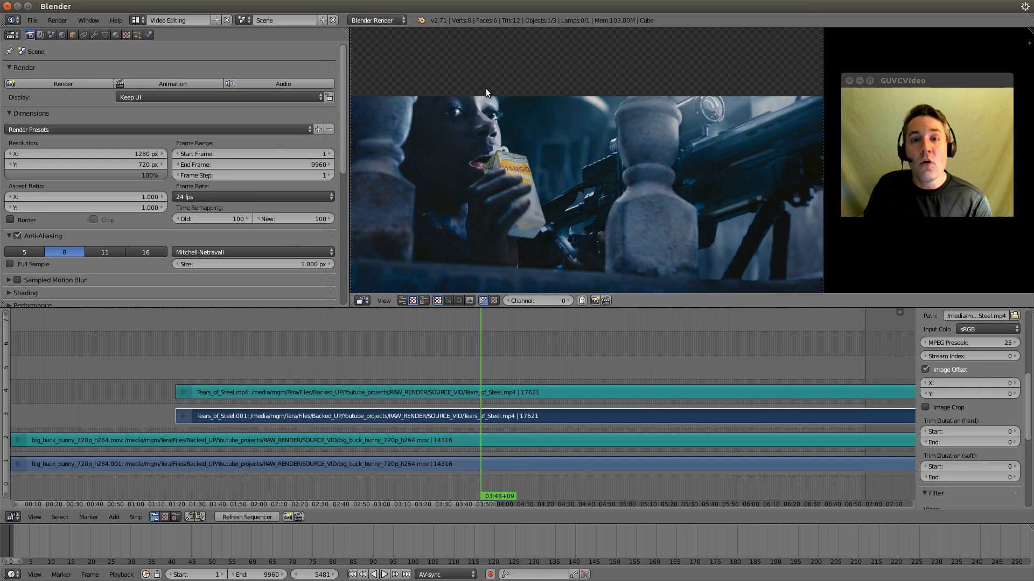
pyautogui.moveTo(1028, 411)
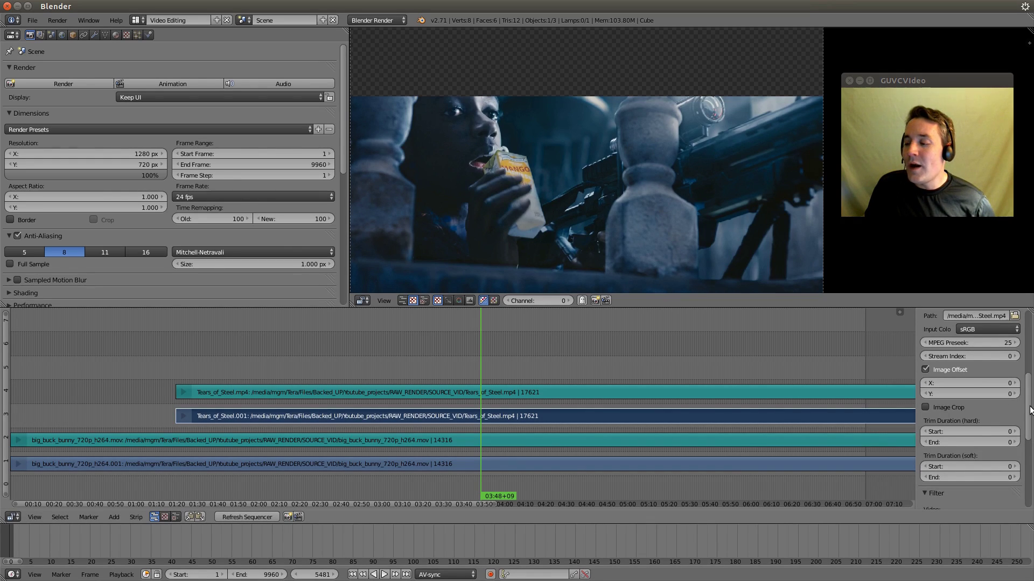
pyautogui.moveTo(1031, 405); pyautogui.dragTo(1031, 344)
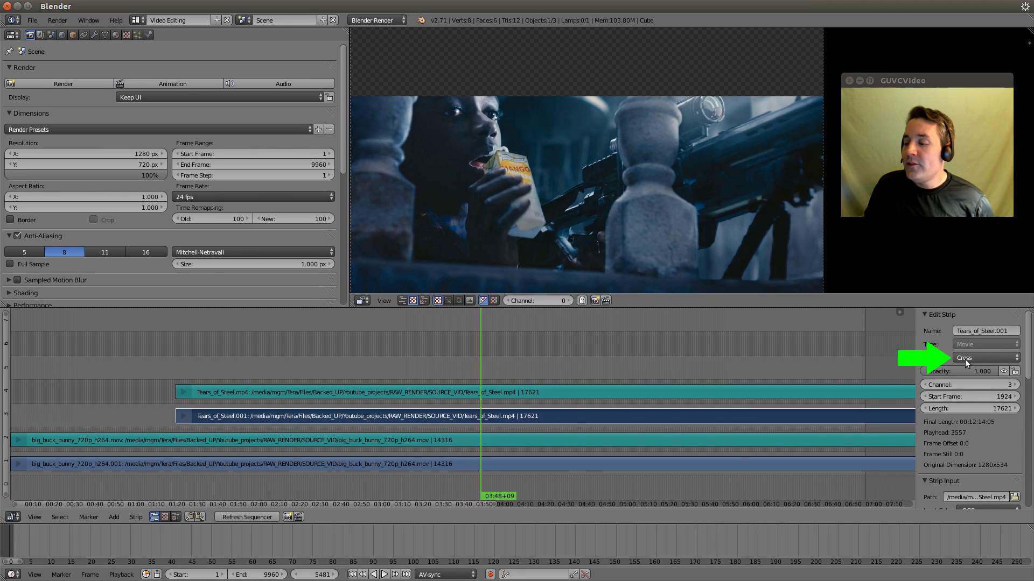
# Step: Set the Tears of Steel video strip's blend mode to Over Drop
pyautogui.click(965, 359)
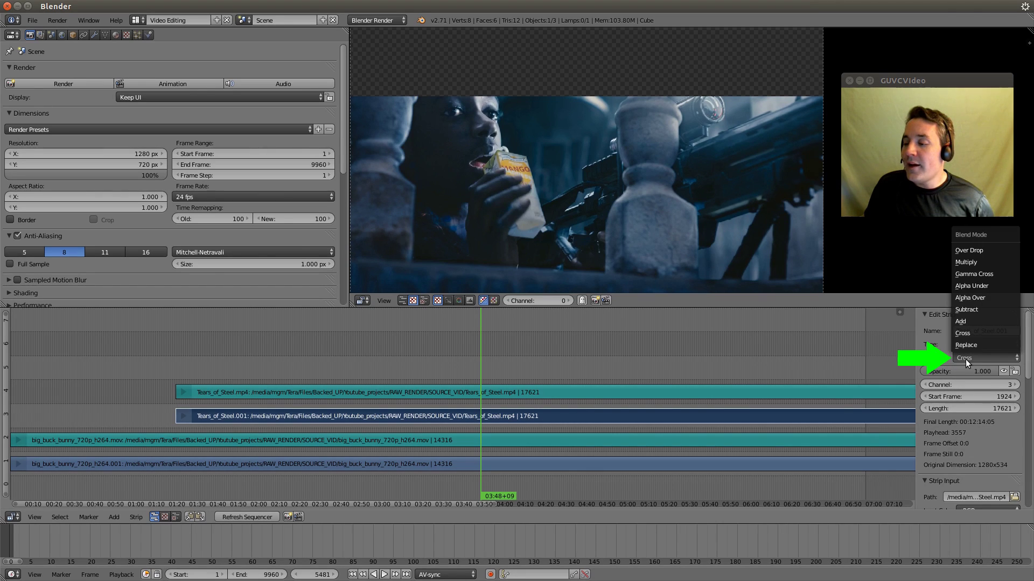
pyautogui.click(989, 253)
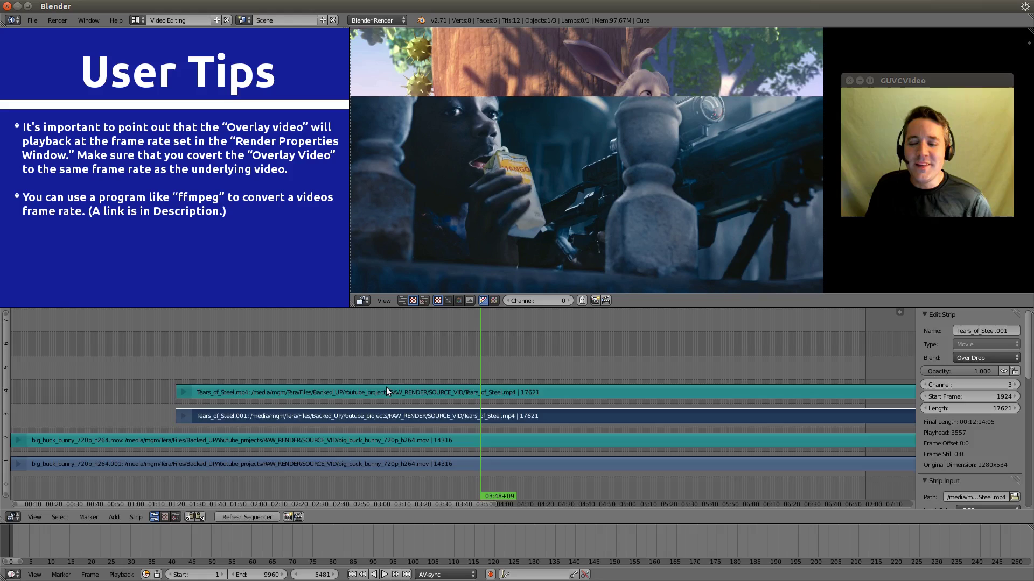
# Step: Erase the Tears_of_Steel.mp4 sound strip and reselect the Tears_of_Steel.001 video strip
pyautogui.rightClick(387, 387)
pyautogui.press('x')
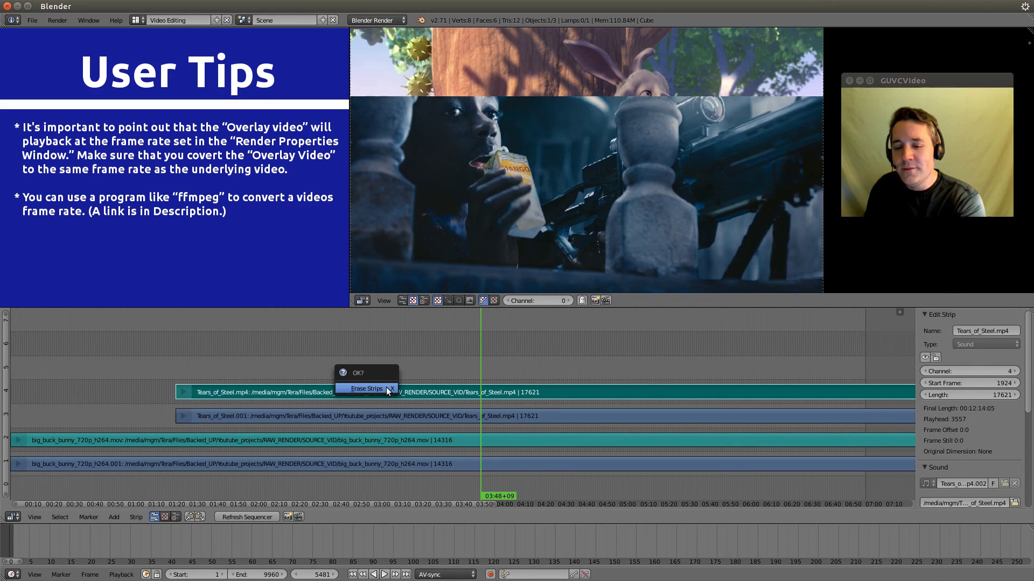
pyautogui.click(386, 387)
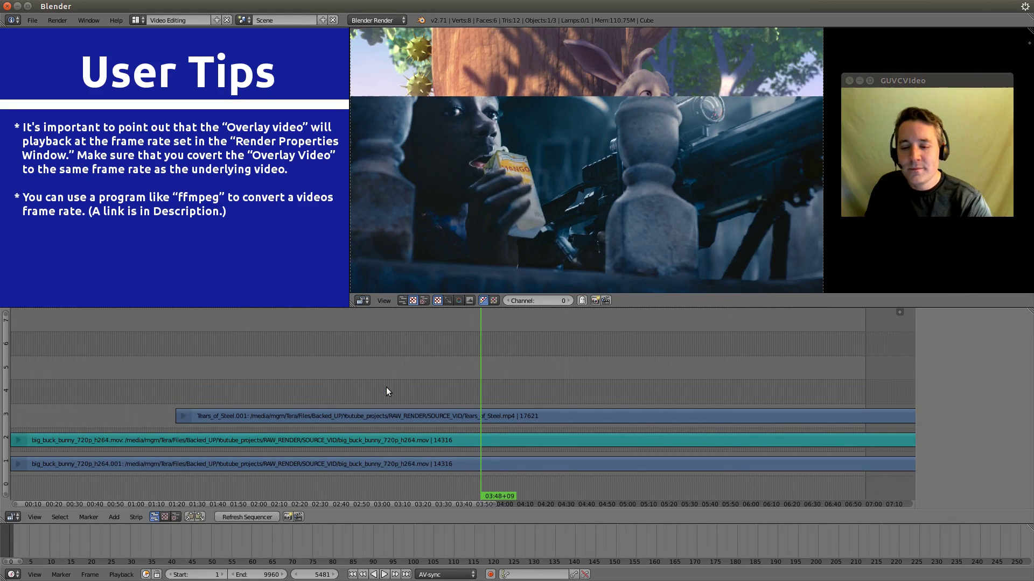
pyautogui.rightClick(266, 420)
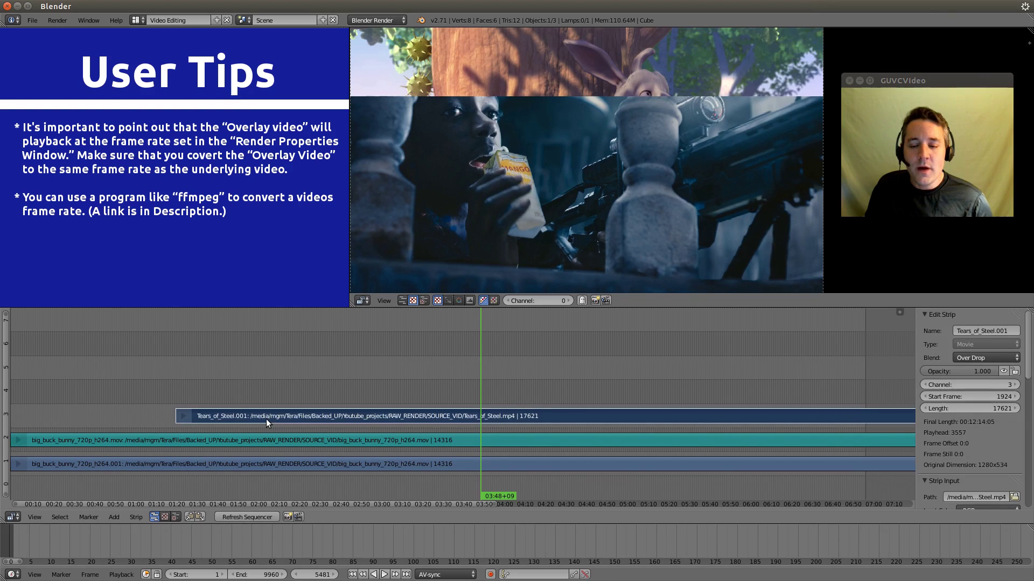
# Step: Add a Transform effect strip on channel 4 and reselect the original Tears of Steel strip
pyautogui.click(106, 518)
pyautogui.moveTo(137, 440)
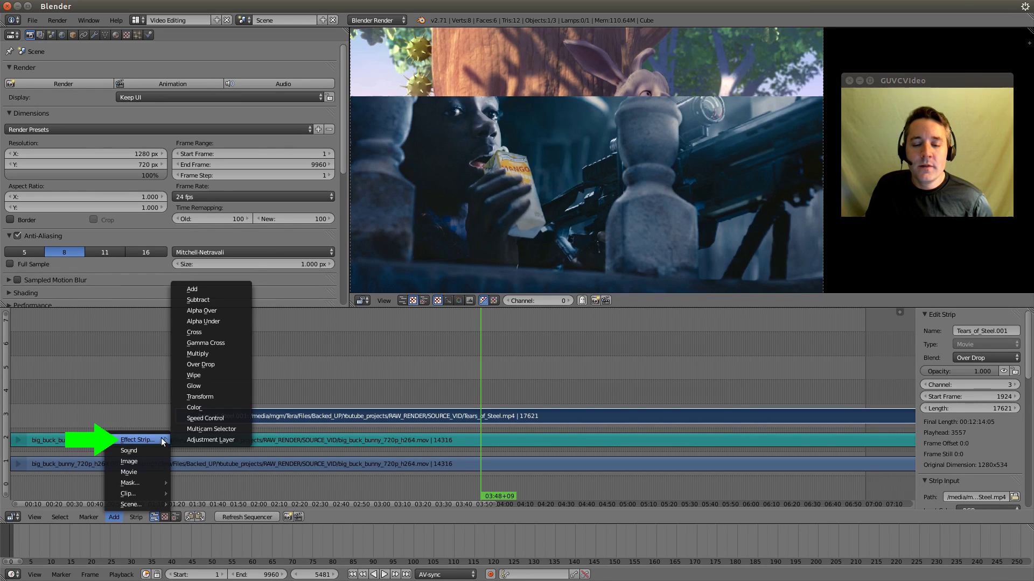
pyautogui.click(184, 396)
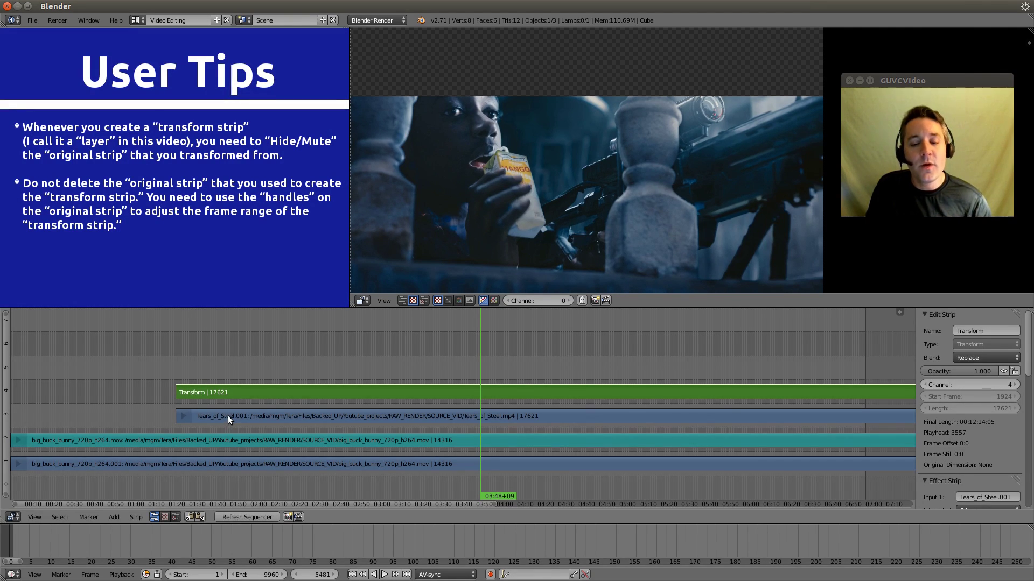
pyautogui.click(228, 416)
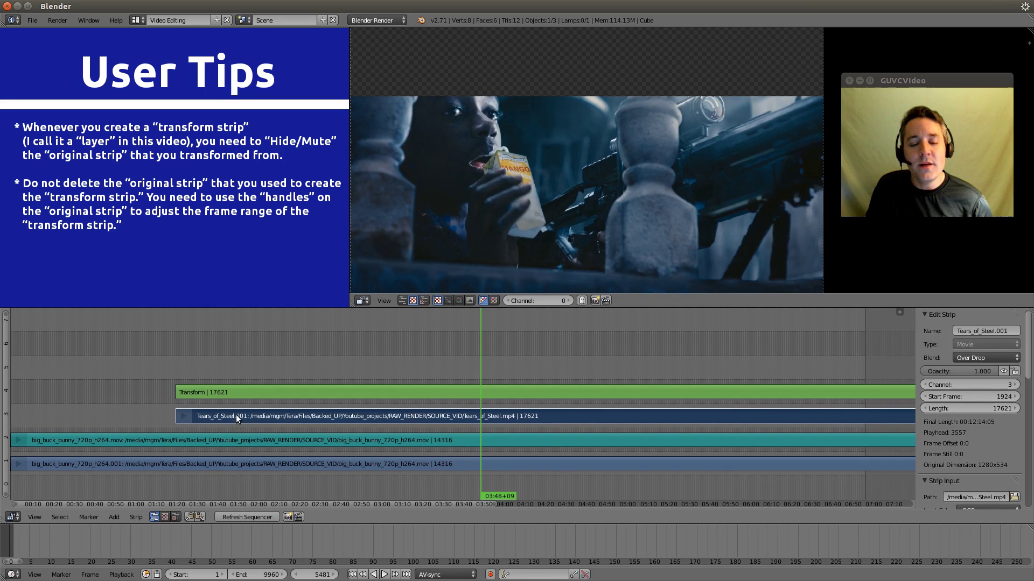
# Step: Mute the original Tears of Steel strip, then try sliding its start handle and cancel
pyautogui.click(130, 517)
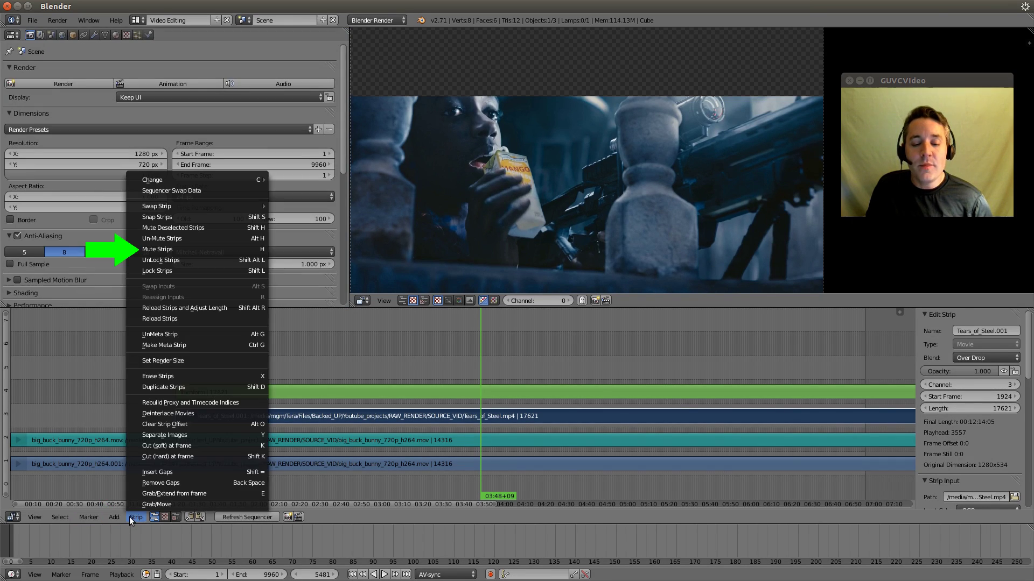
pyautogui.click(138, 250)
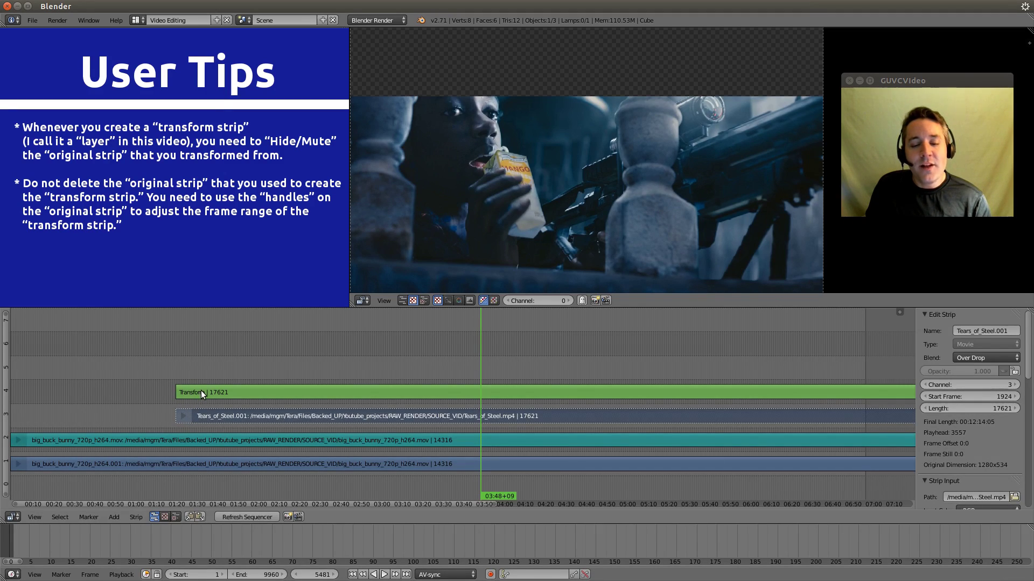
pyautogui.click(184, 417)
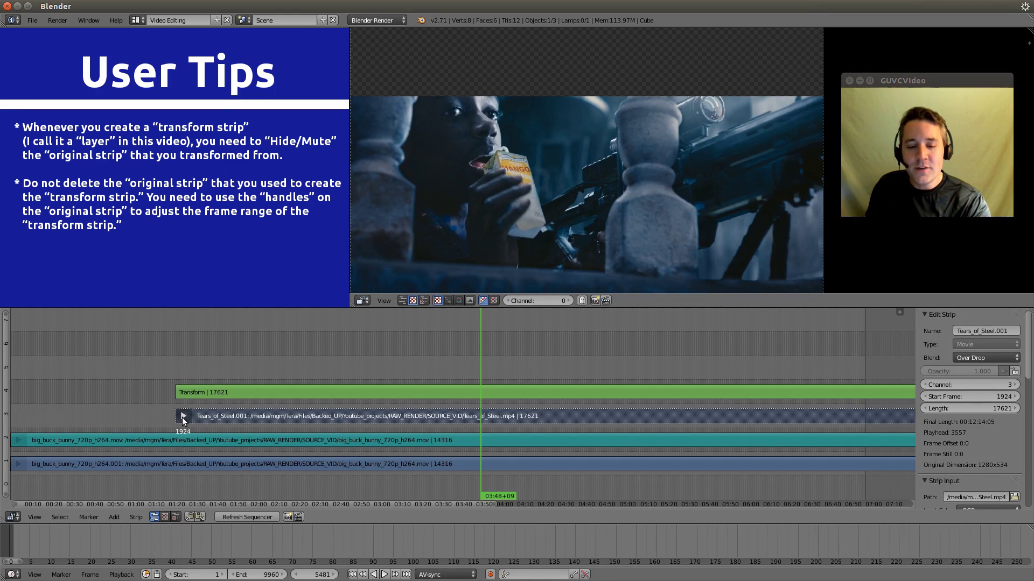
pyautogui.press('g')
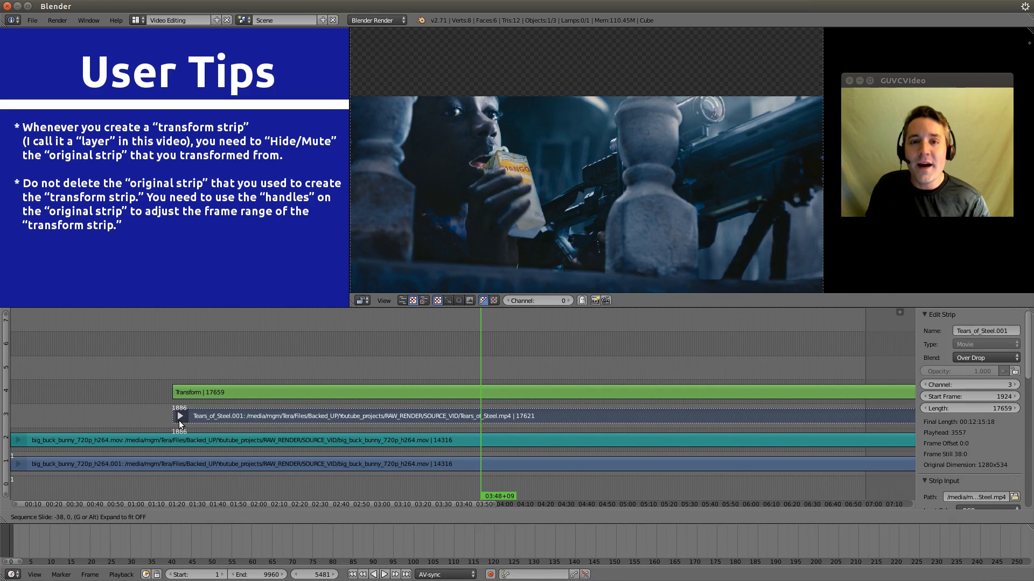
pyautogui.press('Escape')
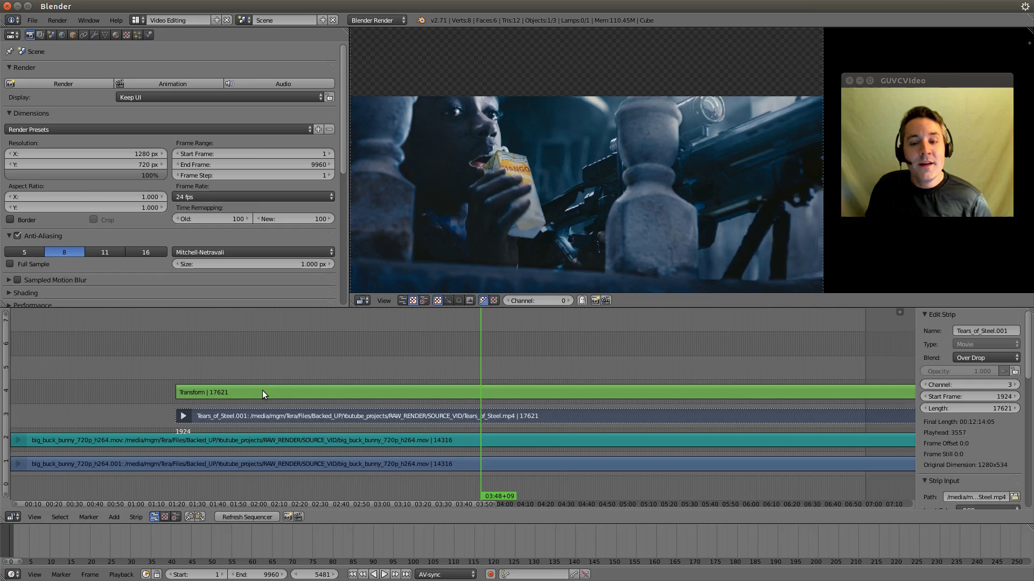
# Step: Give the Transform strip a uniform 0.4 scale and Over Drop blending
pyautogui.rightClick(262, 390)
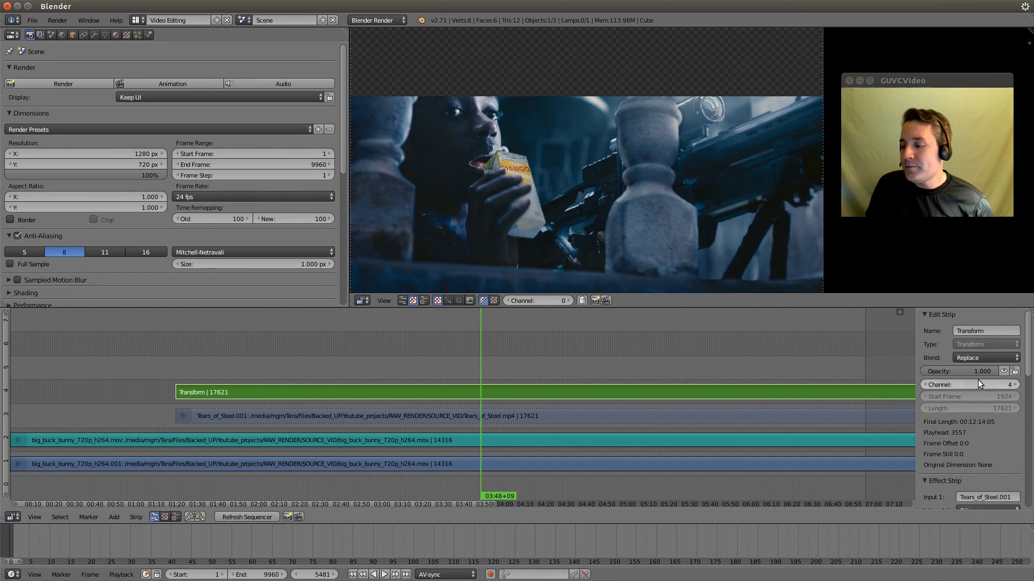
pyautogui.scroll(-2, 960, 366)
pyautogui.scroll(-1, 954, 386)
pyautogui.scroll(-1, 953, 380)
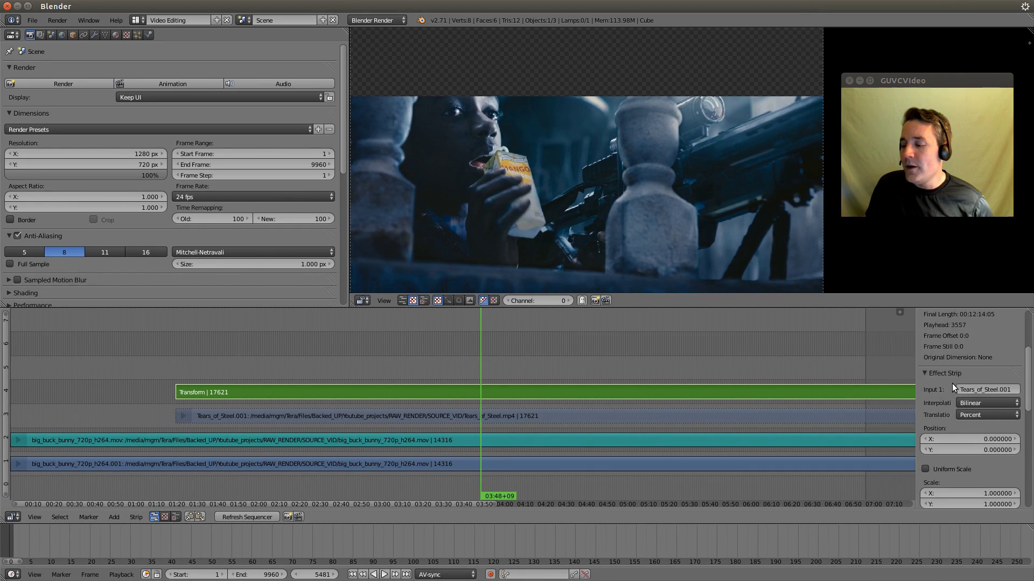
pyautogui.scroll(-1, 951, 384)
pyautogui.scroll(-1, 954, 385)
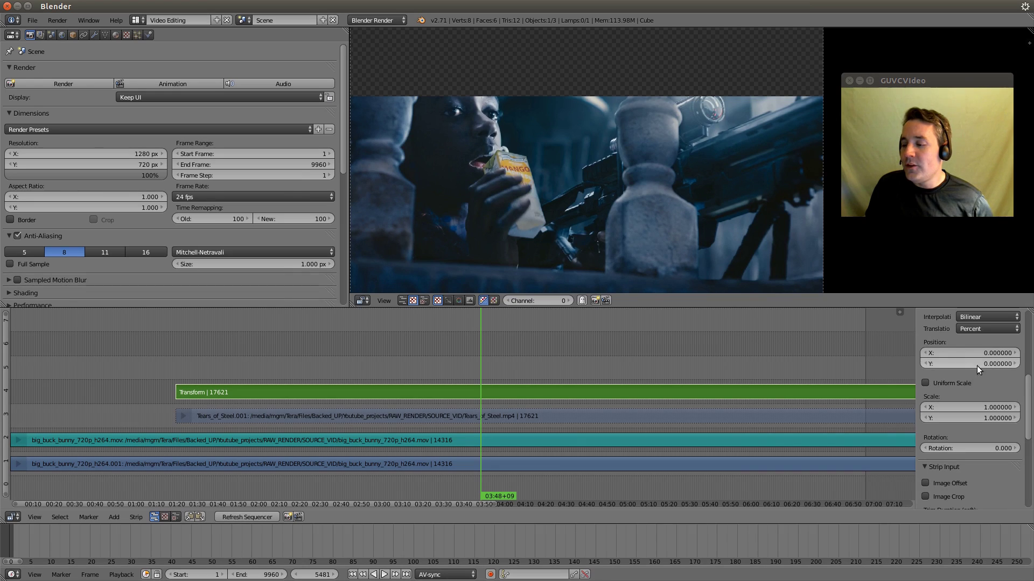
pyautogui.scroll(-3, 980, 351)
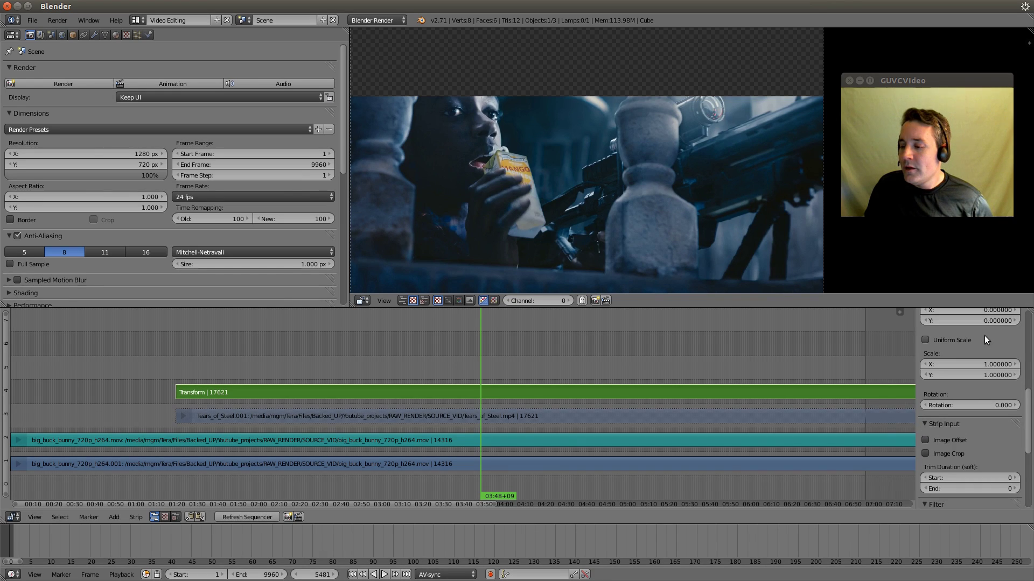
pyautogui.click(927, 345)
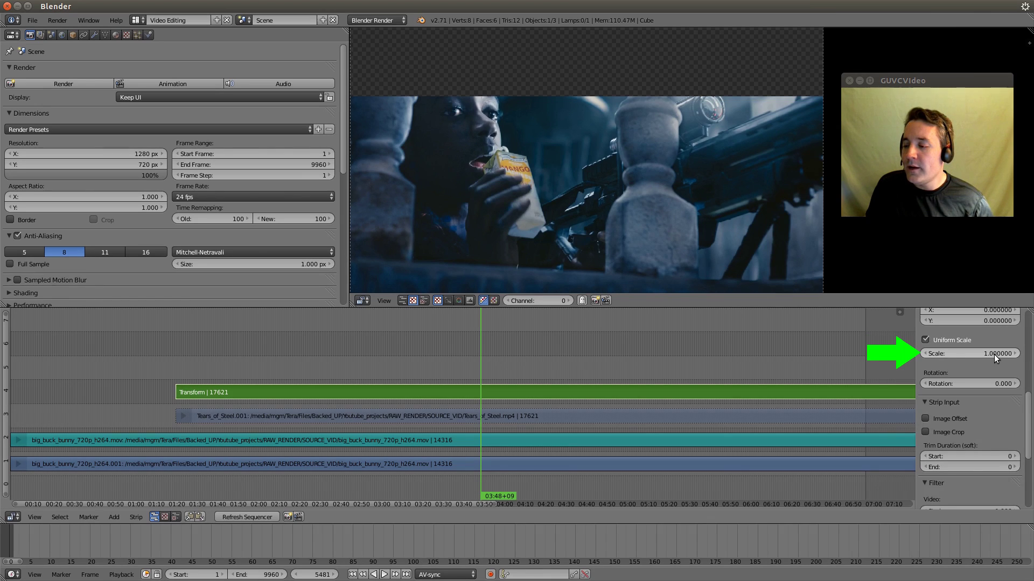
pyautogui.moveTo(994, 355)
pyautogui.mouseDown()
pyautogui.moveTo(905, 354)
pyautogui.moveTo(862, 341)
pyautogui.mouseUp()
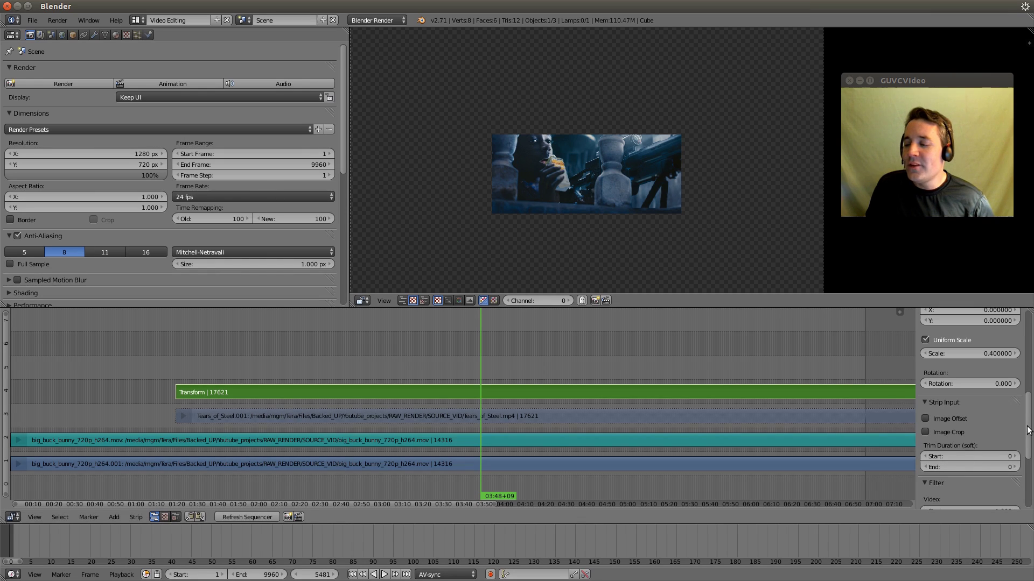
pyautogui.moveTo(1028, 431); pyautogui.dragTo(1031, 321)
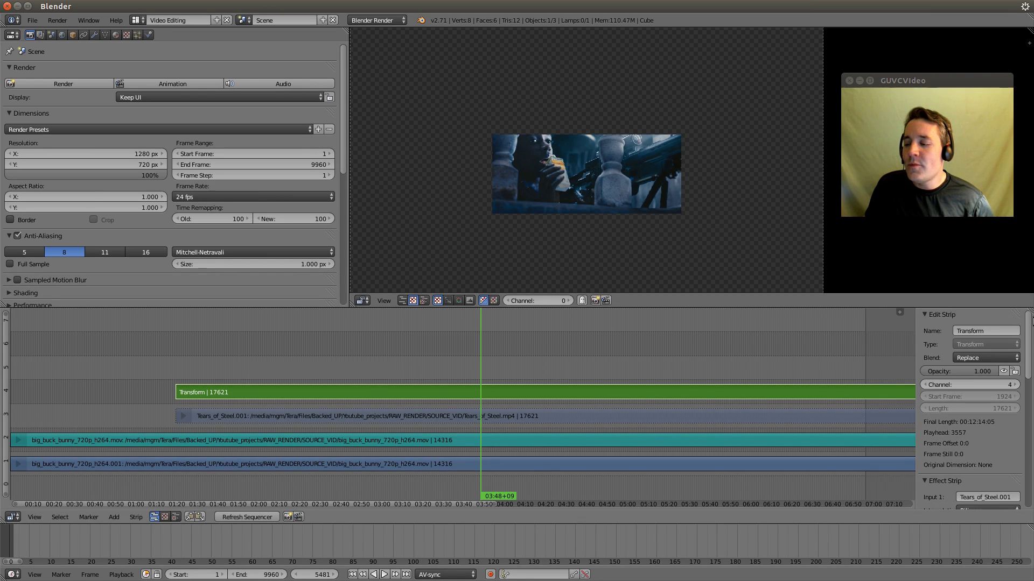
pyautogui.click(984, 358)
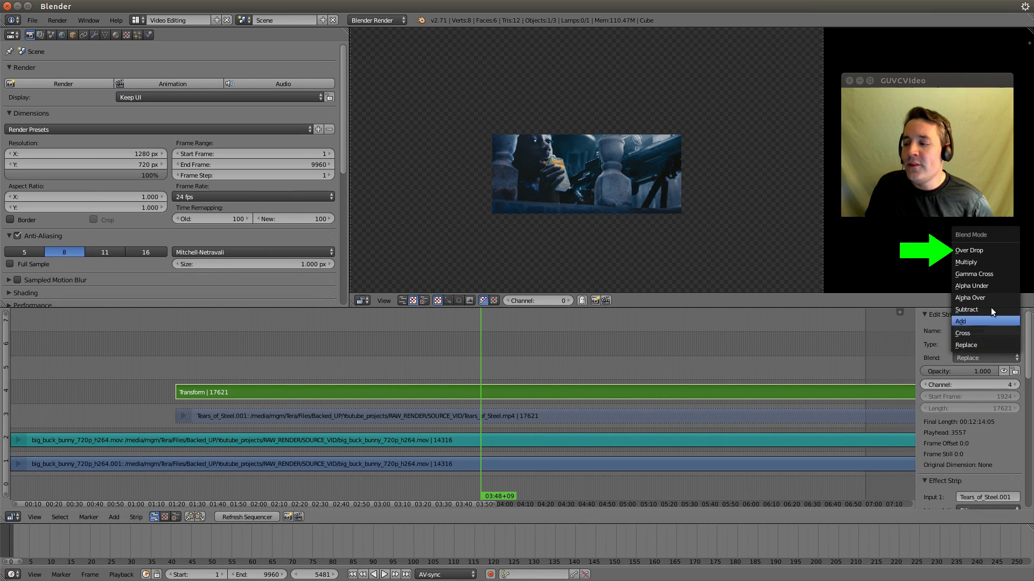
pyautogui.click(981, 254)
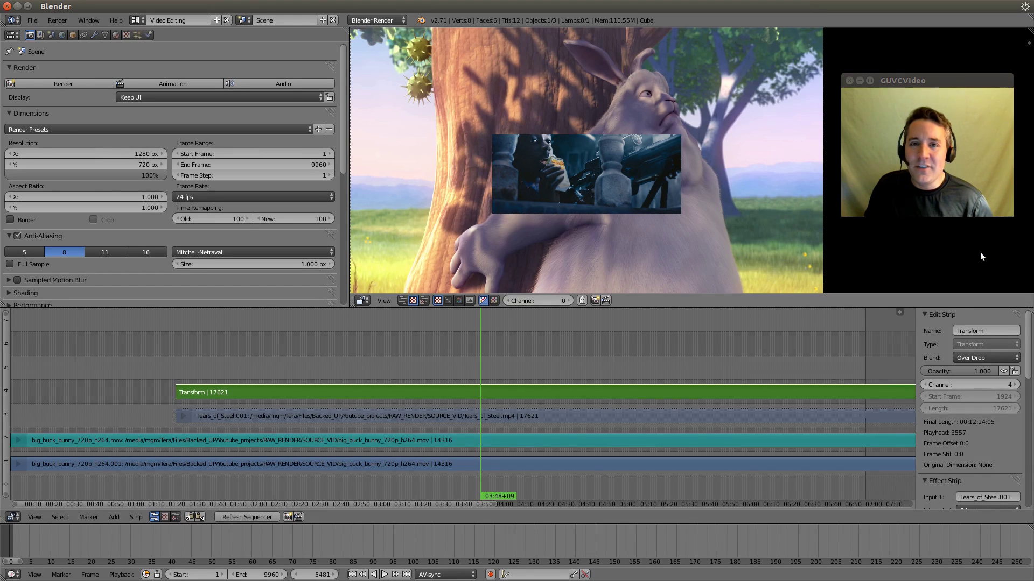
pyautogui.scroll(-2, 950, 406)
pyautogui.scroll(-1, 954, 396)
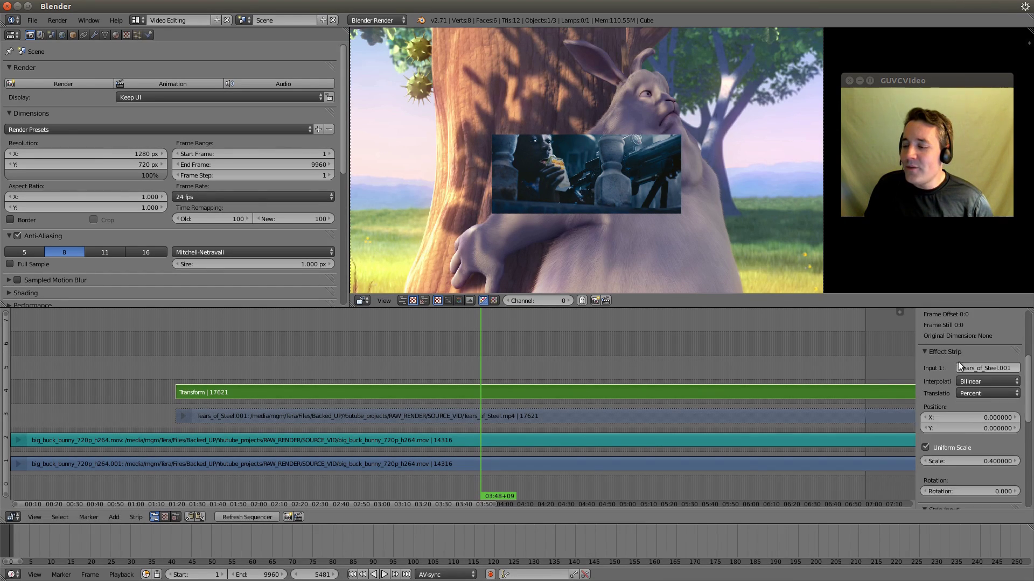
pyautogui.scroll(-1, 958, 361)
pyautogui.scroll(-1, 960, 368)
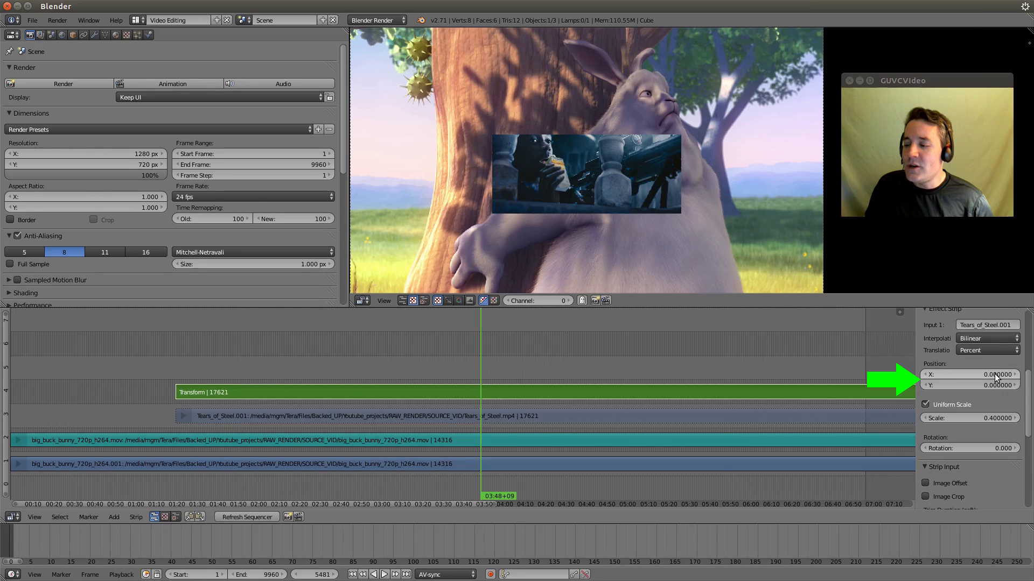
# Step: Position the Transform strip at X −27.03 and Y 24.78, near the frame's top-left
pyautogui.moveTo(993, 374); pyautogui.dragTo(929, 374)
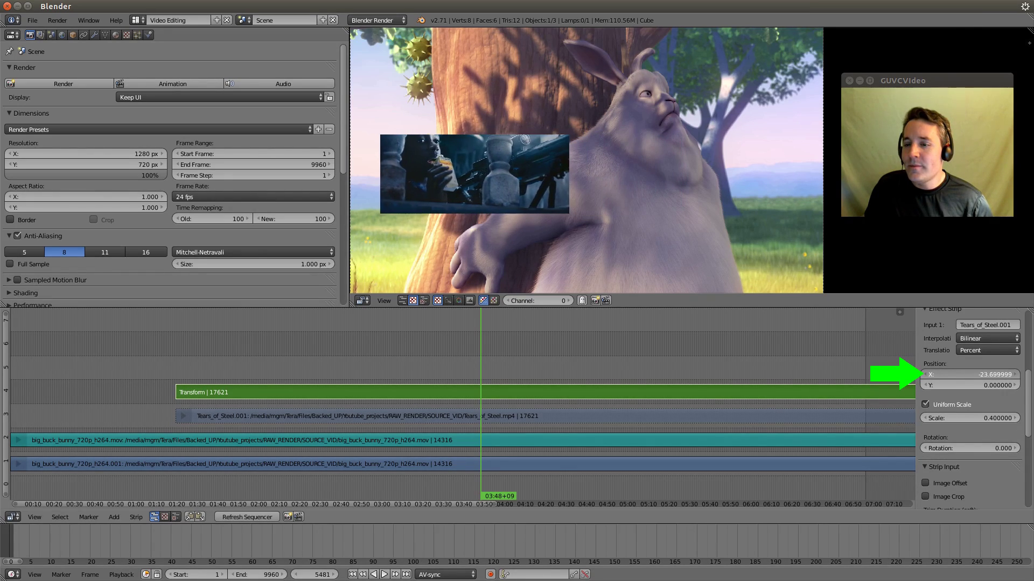
pyautogui.moveTo(928, 374); pyautogui.dragTo(856, 374)
pyautogui.moveTo(997, 385)
pyautogui.mouseDown()
pyautogui.moveTo(1033, 384)
pyautogui.moveTo(997, 385)
pyautogui.mouseUp()
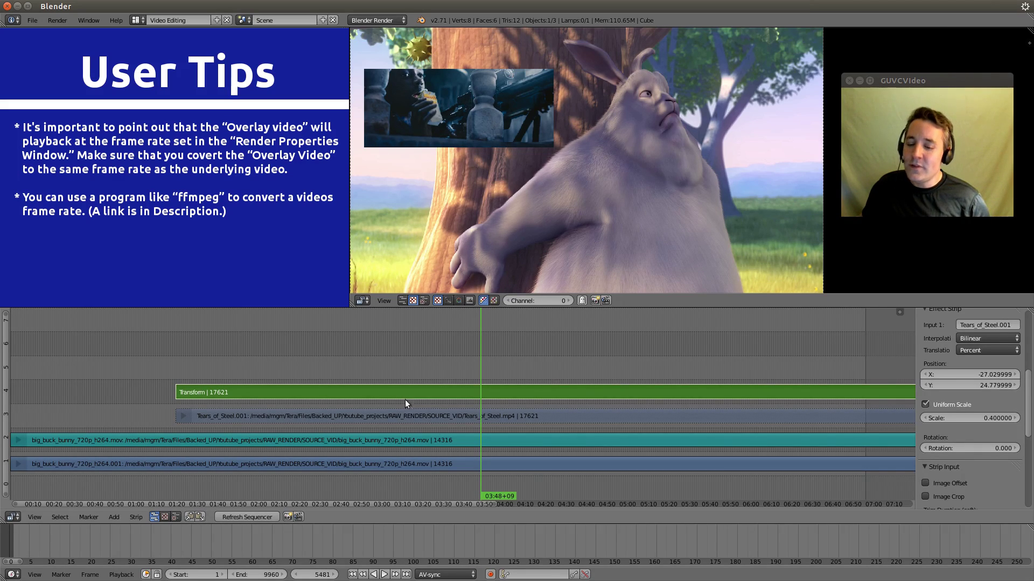
# Step: Play the sequence to watch the top-left Tears of Steel inset over Big Buck Bunny
pyautogui.click(384, 574)
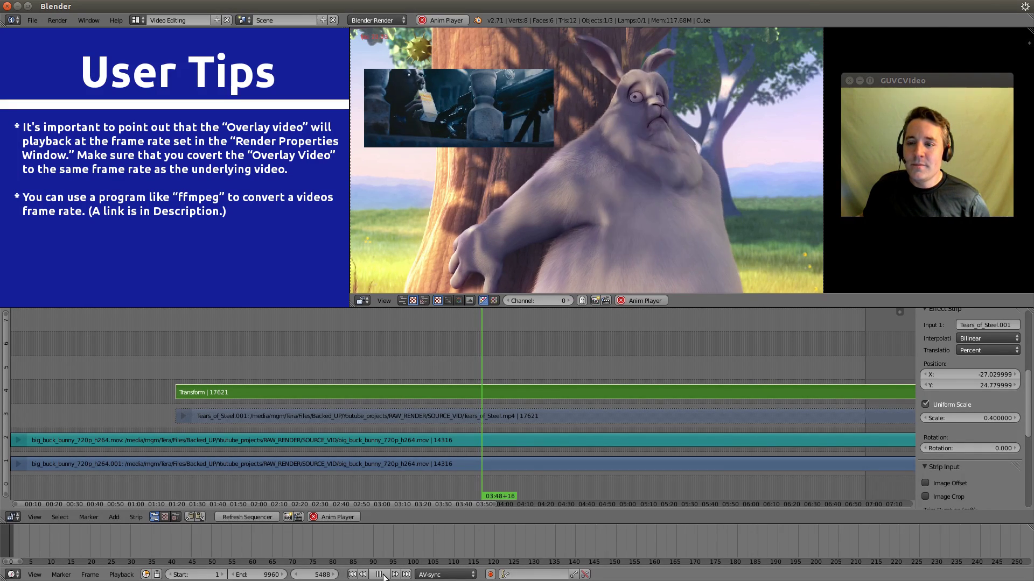